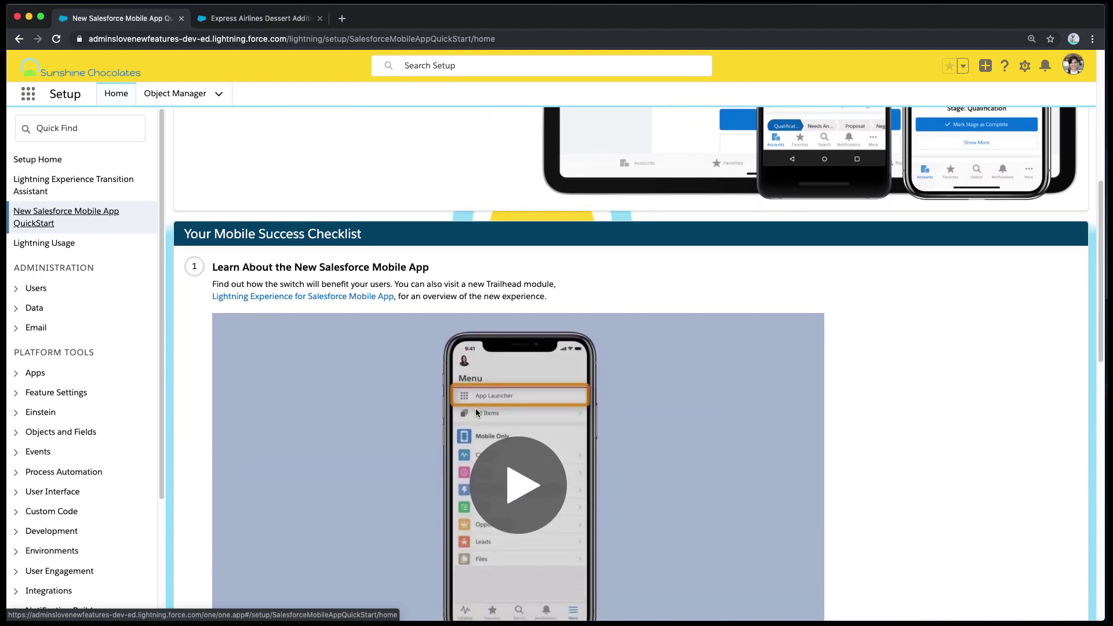
# Step: Open the App Manager from the Update Your Lightning Apps for Mobile section of the mobile QuickStart page
pyautogui.scroll(-3, 475, 411)
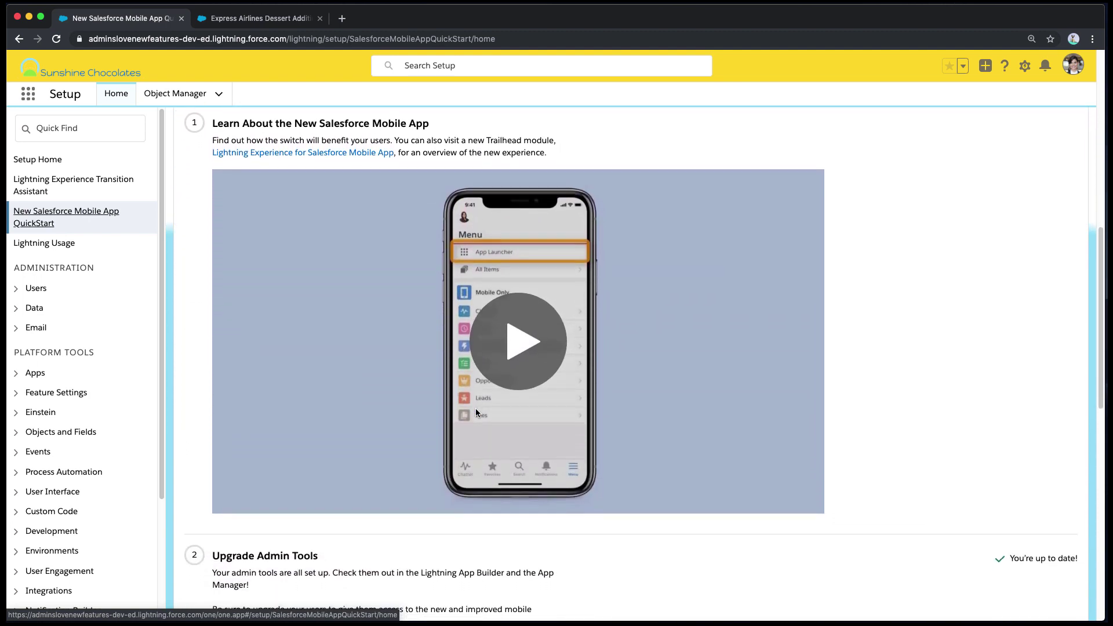
pyautogui.scroll(-3, 475, 408)
pyautogui.scroll(-3, 476, 411)
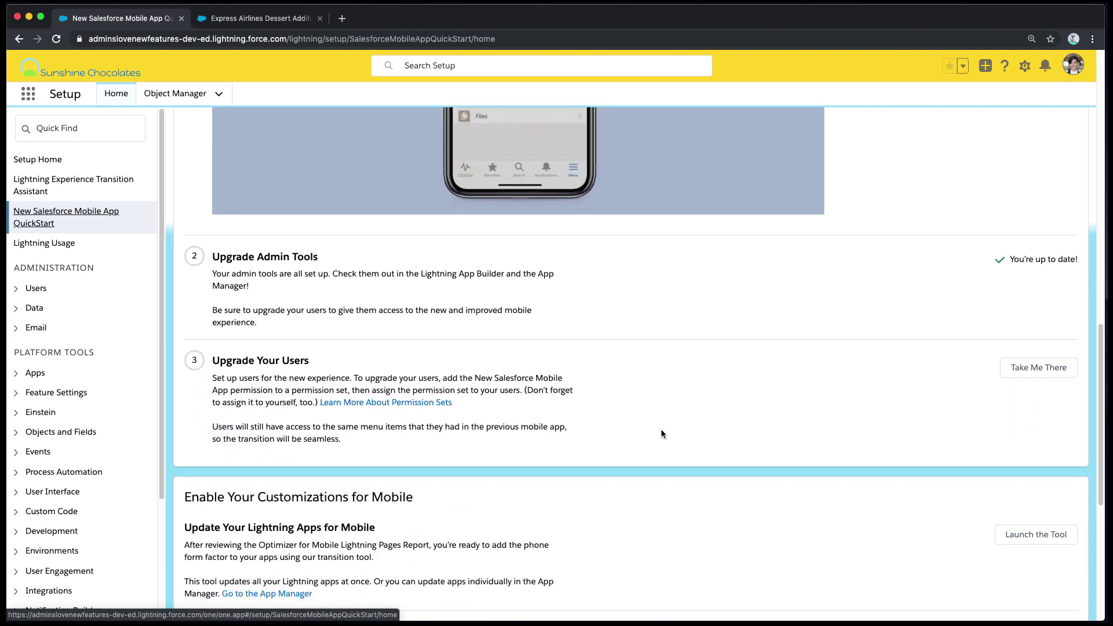
pyautogui.scroll(-3, 662, 430)
pyautogui.scroll(-2, 661, 434)
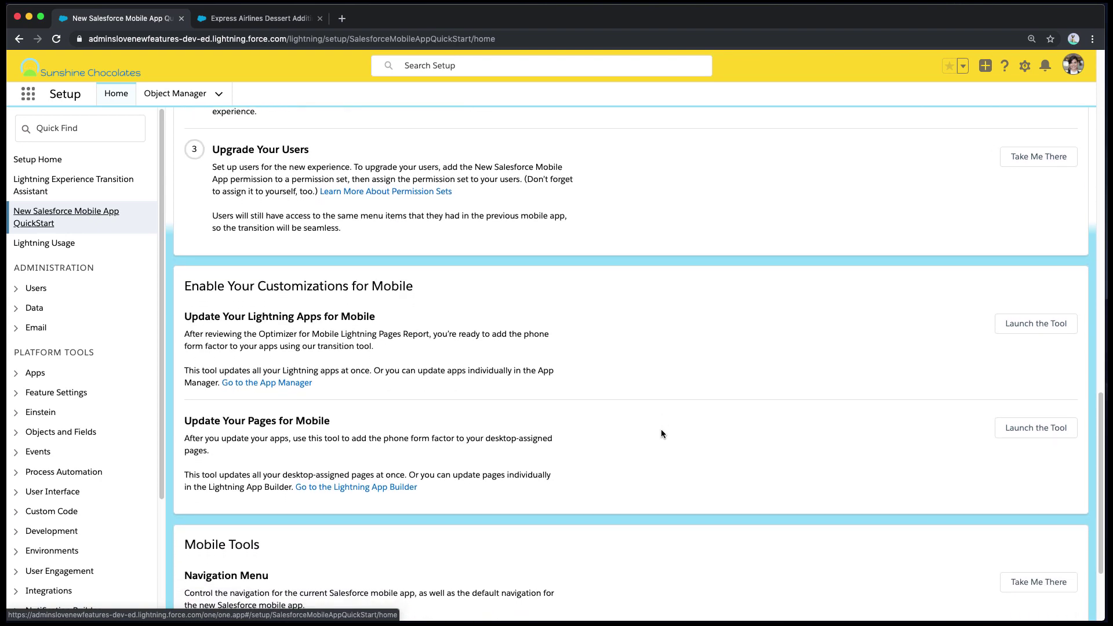
pyautogui.scroll(-2, 661, 433)
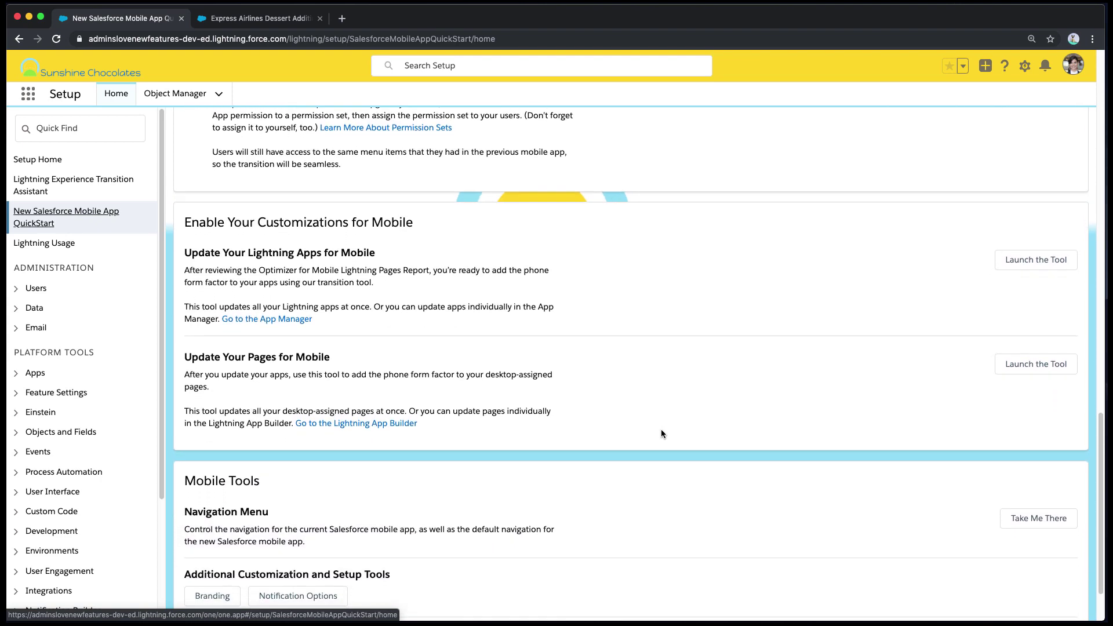
pyautogui.click(280, 320)
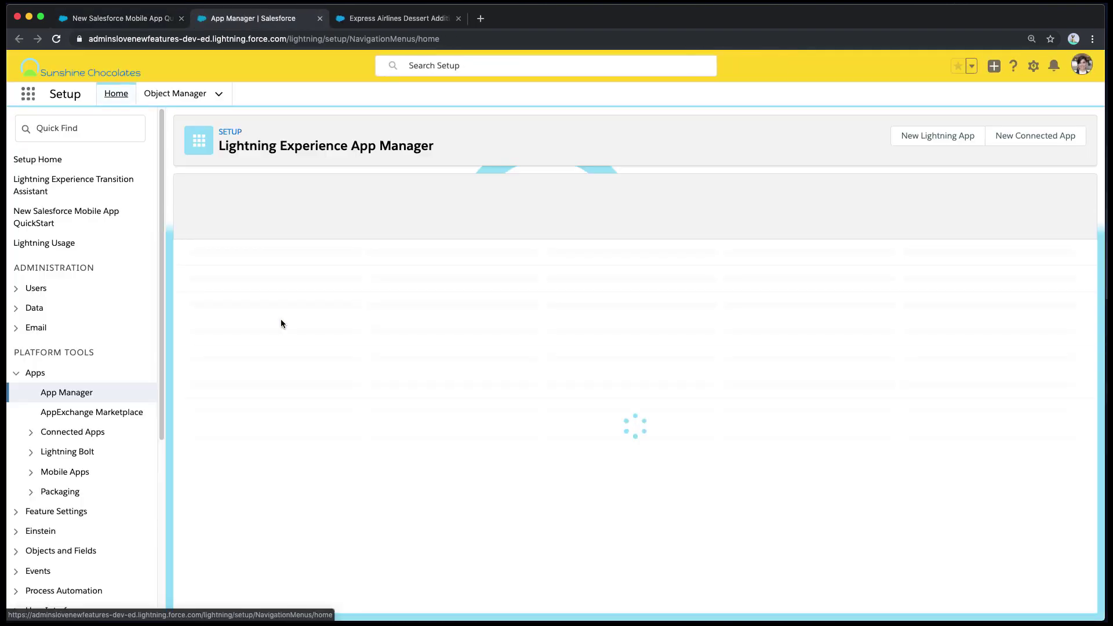
# Step: Open the Sunshine Chocolates Lightning app for editing from the app list
pyautogui.scroll(-5, 794, 489)
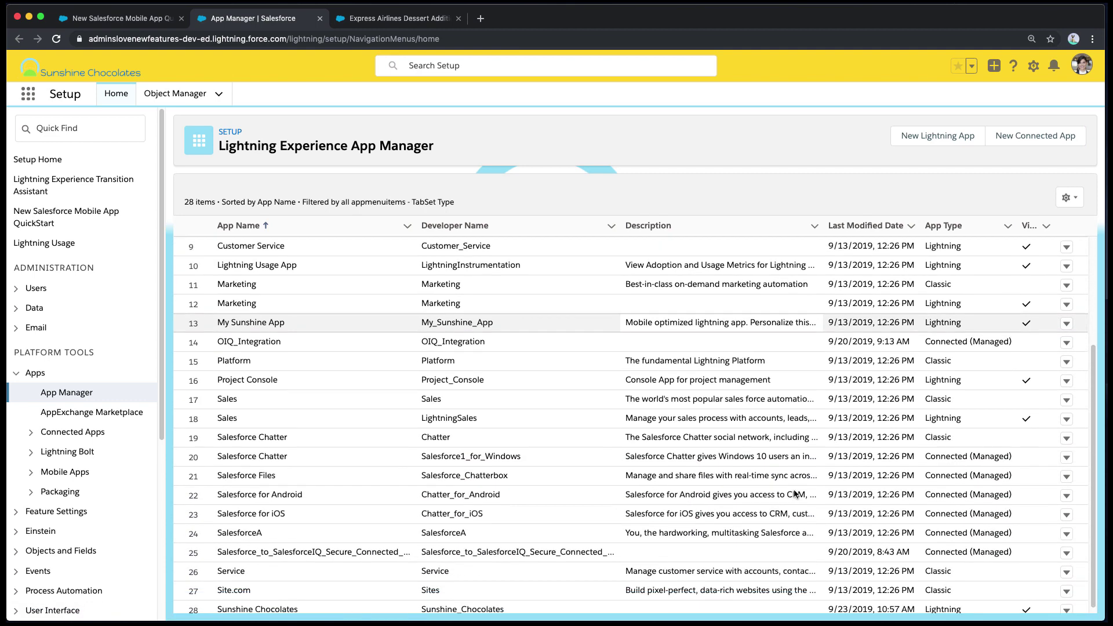
pyautogui.click(1066, 606)
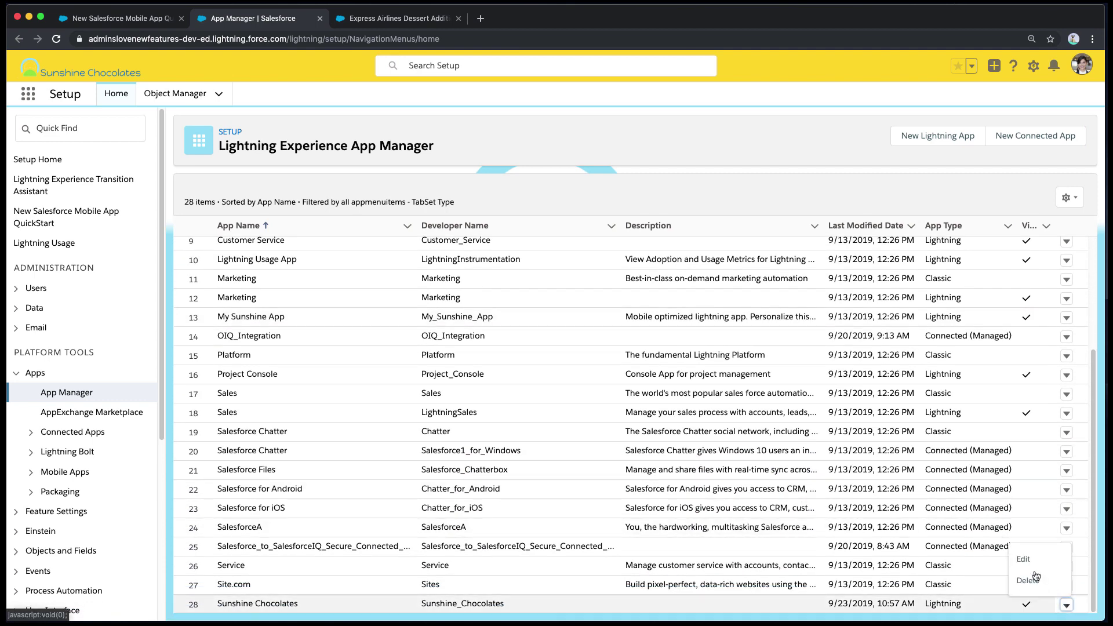
pyautogui.click(1023, 559)
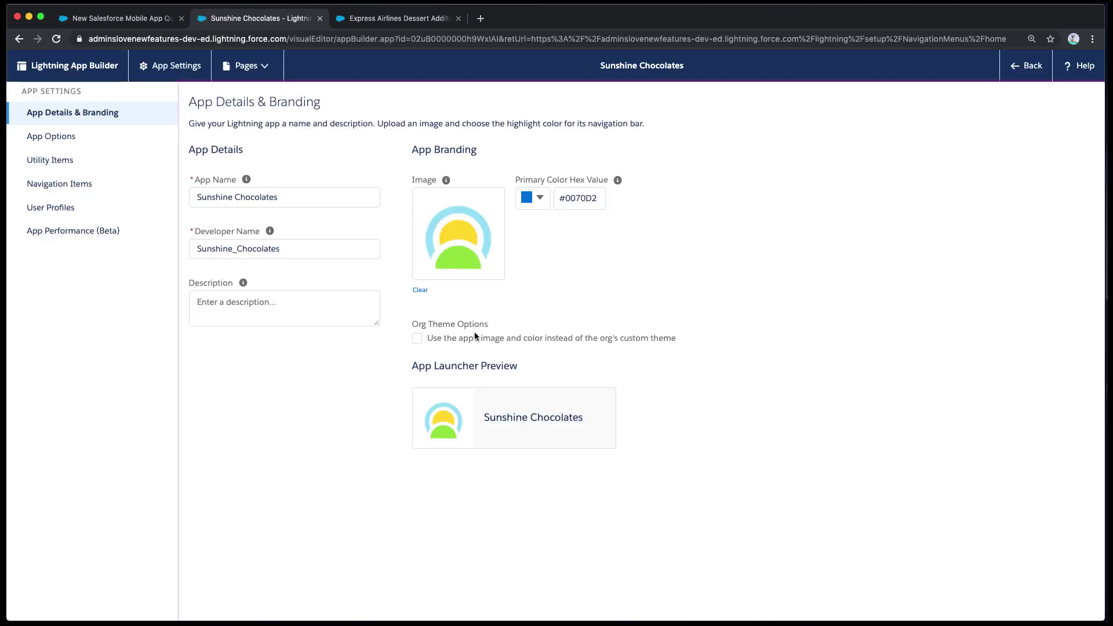
# Step: Set the app's supported form factors to Desktop and phone in its App Options and save the change
pyautogui.click(110, 138)
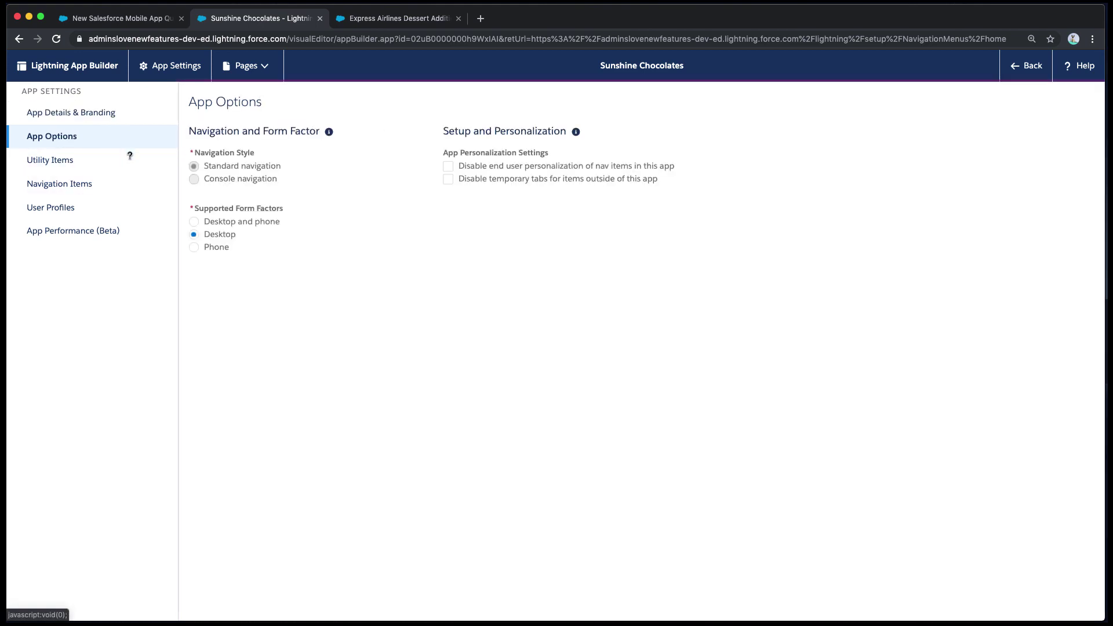
pyautogui.click(194, 222)
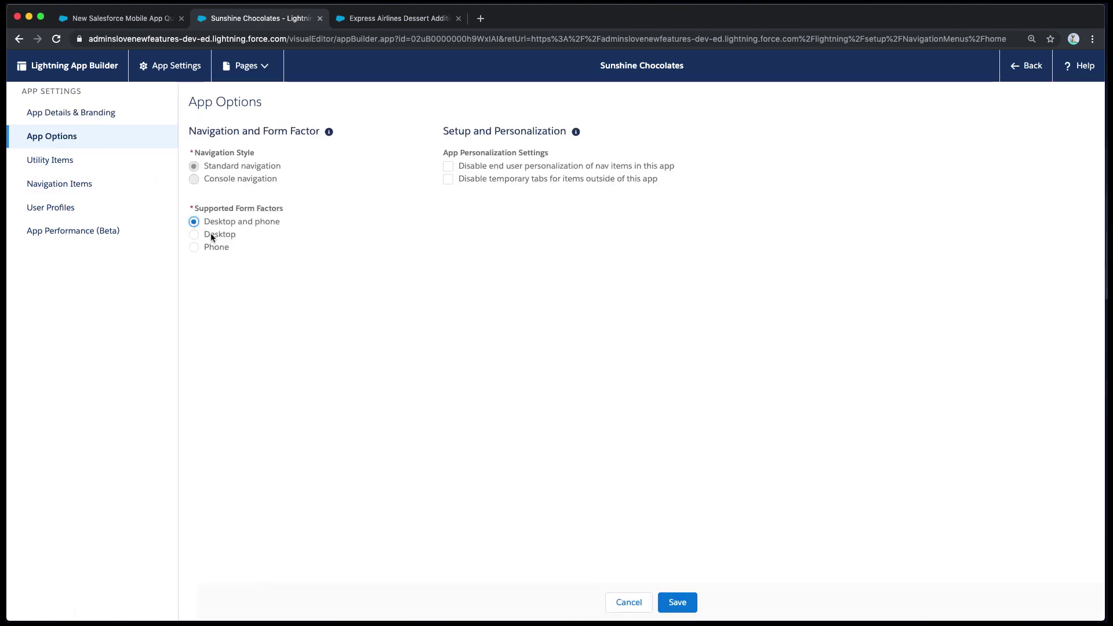
pyautogui.click(677, 603)
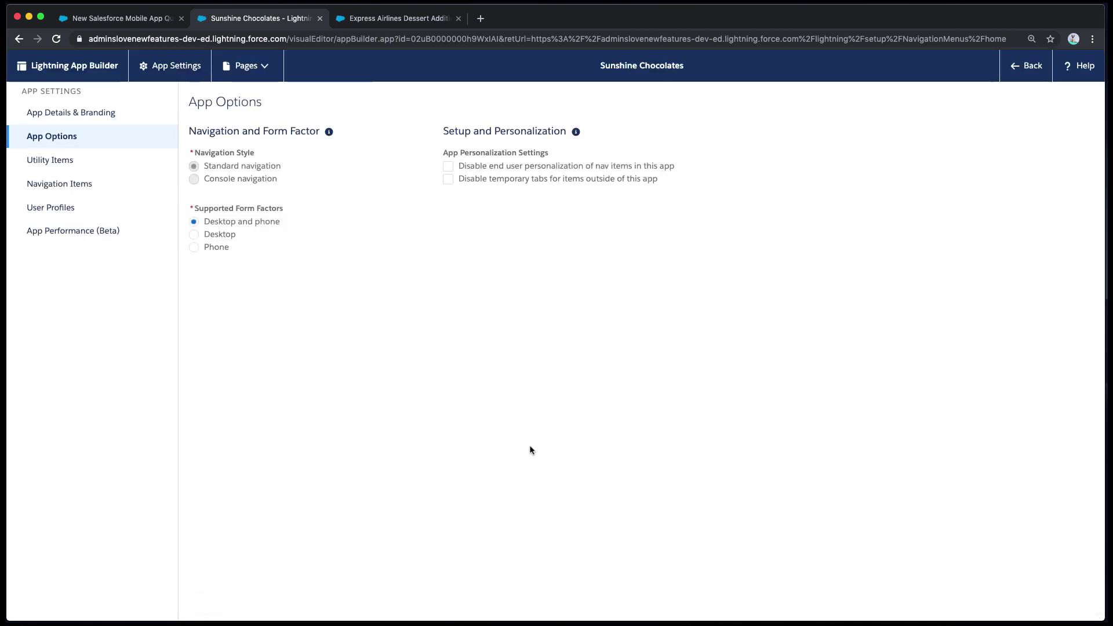
# Step: Review the QuickStart's page update section and open the Express Airlines Dessert Addition opportunity's record page for editing in Lightning App Builder
pyautogui.click(125, 22)
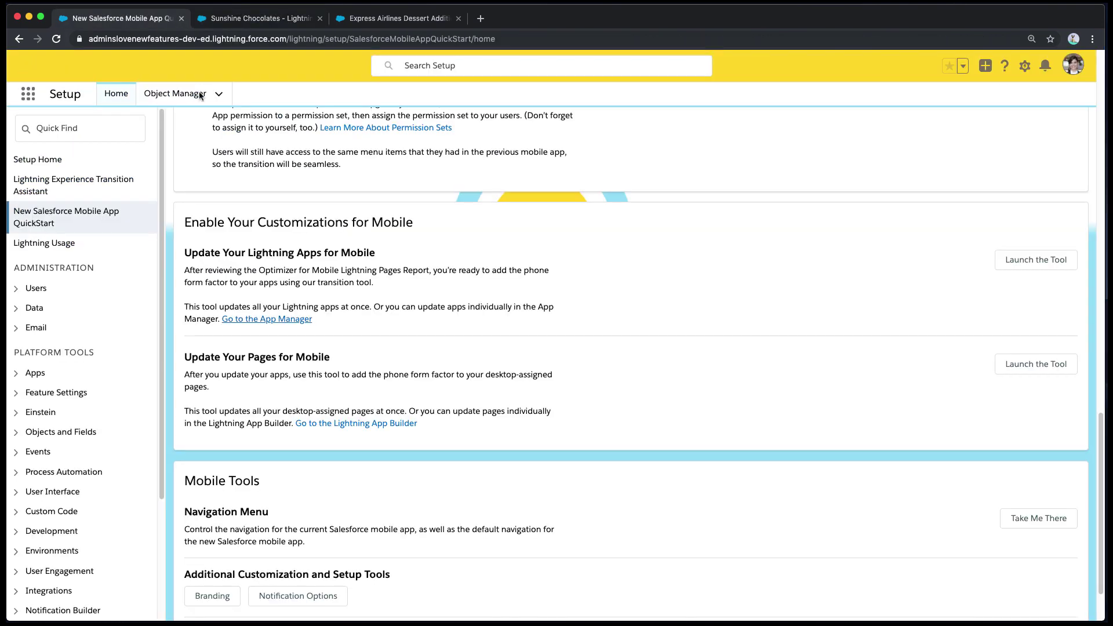
pyautogui.scroll(-3, 449, 339)
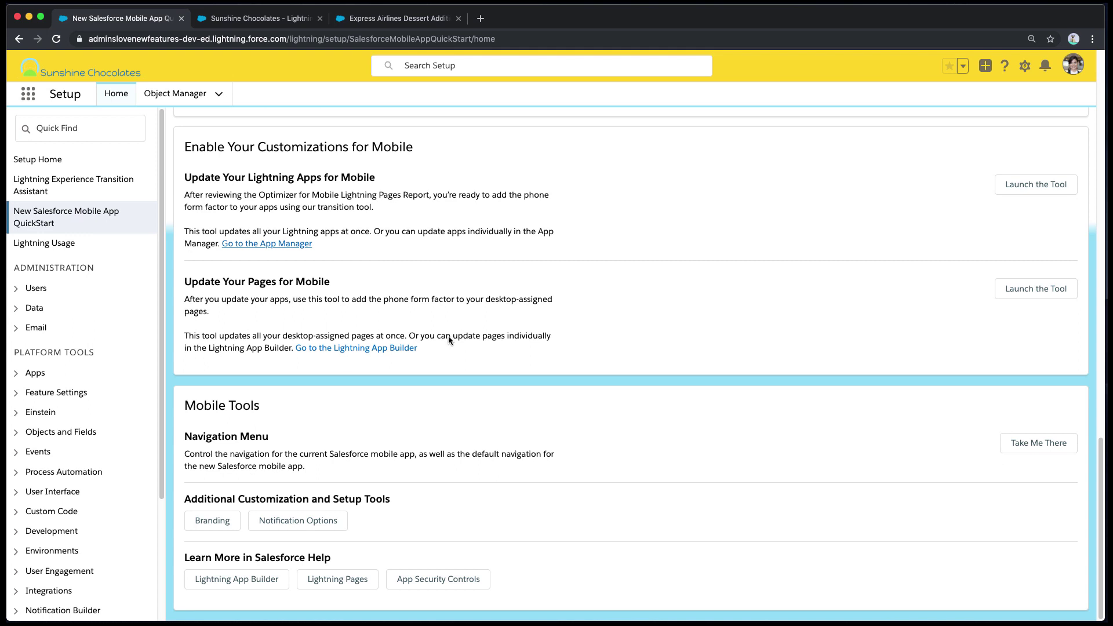
pyautogui.click(395, 24)
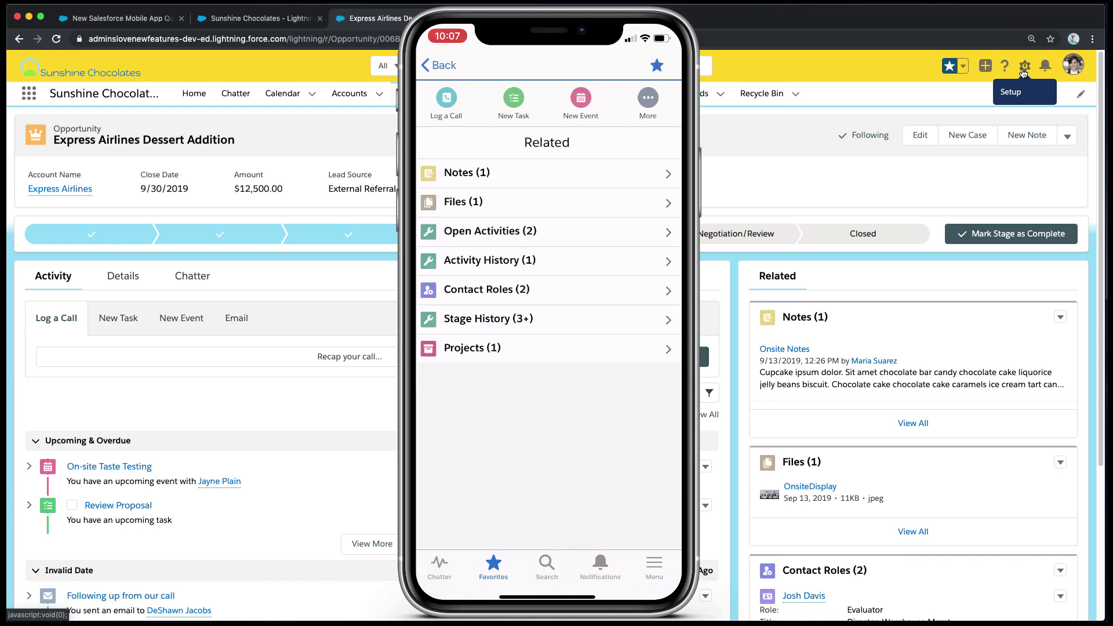
pyautogui.click(1024, 69)
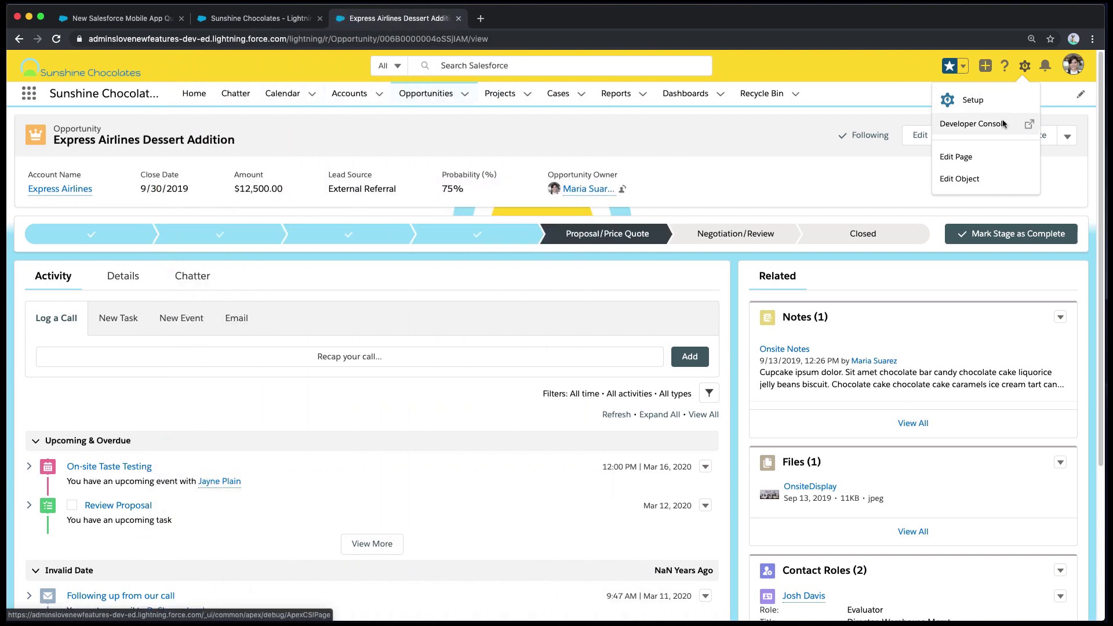
pyautogui.click(990, 160)
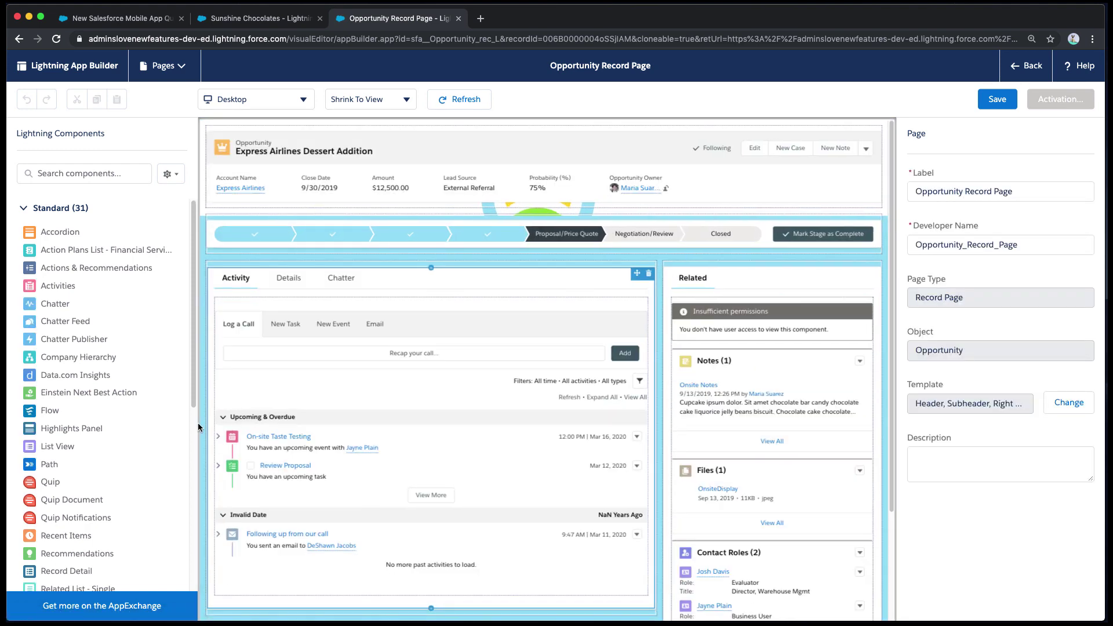
# Step: Add a Report Chart component to the record page directly above the Related lists
pyautogui.scroll(-3, 197, 428)
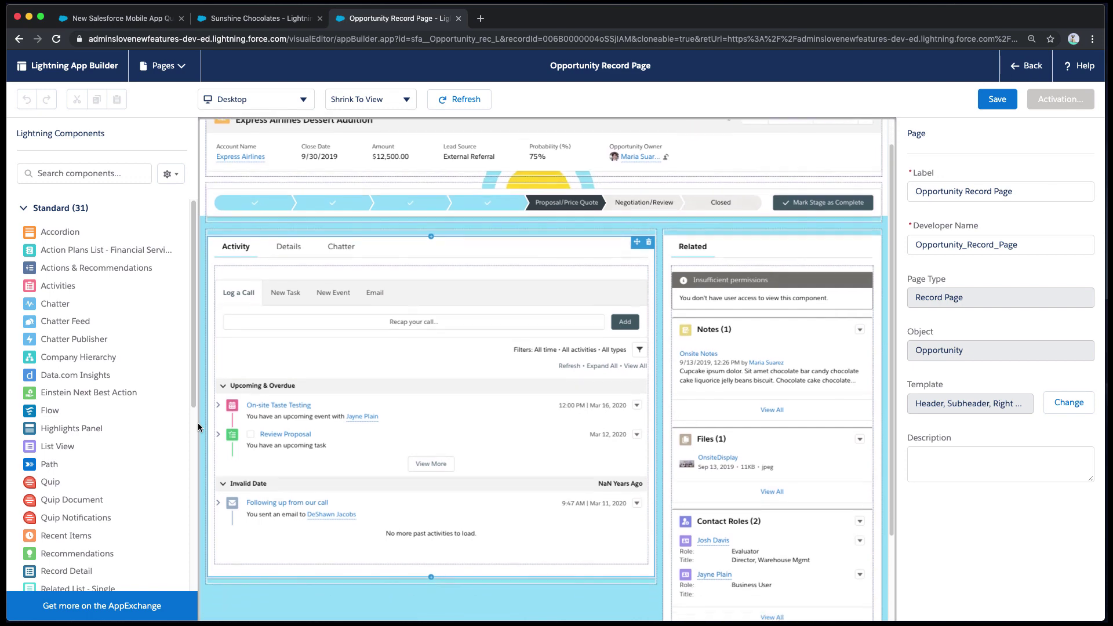
pyautogui.scroll(1, 197, 427)
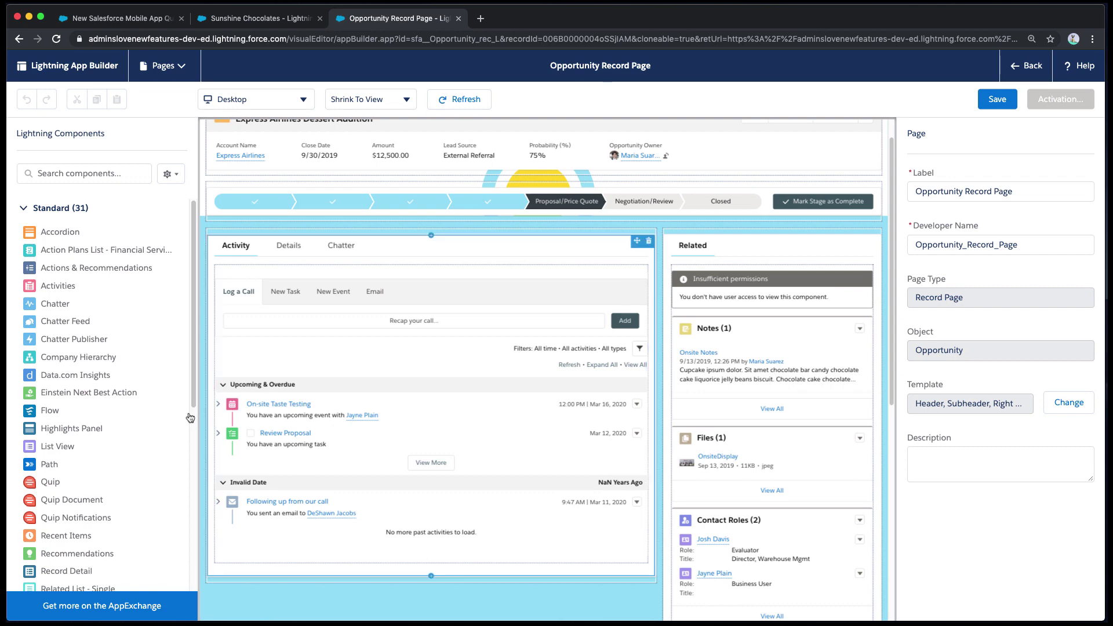
pyautogui.scroll(-3, 102, 319)
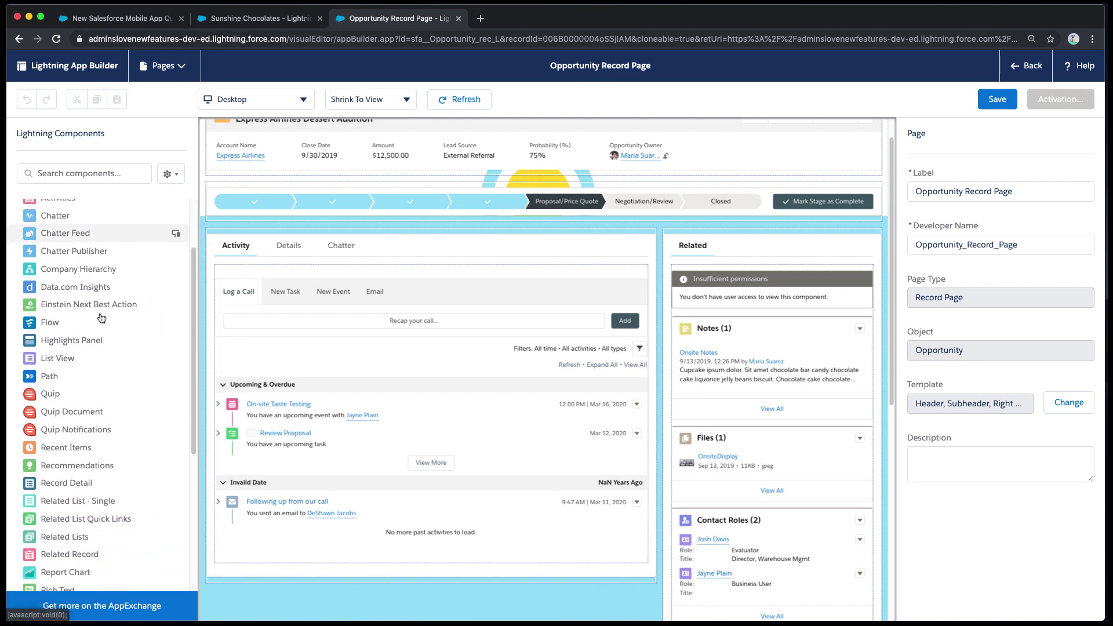
pyautogui.scroll(-2, 90, 442)
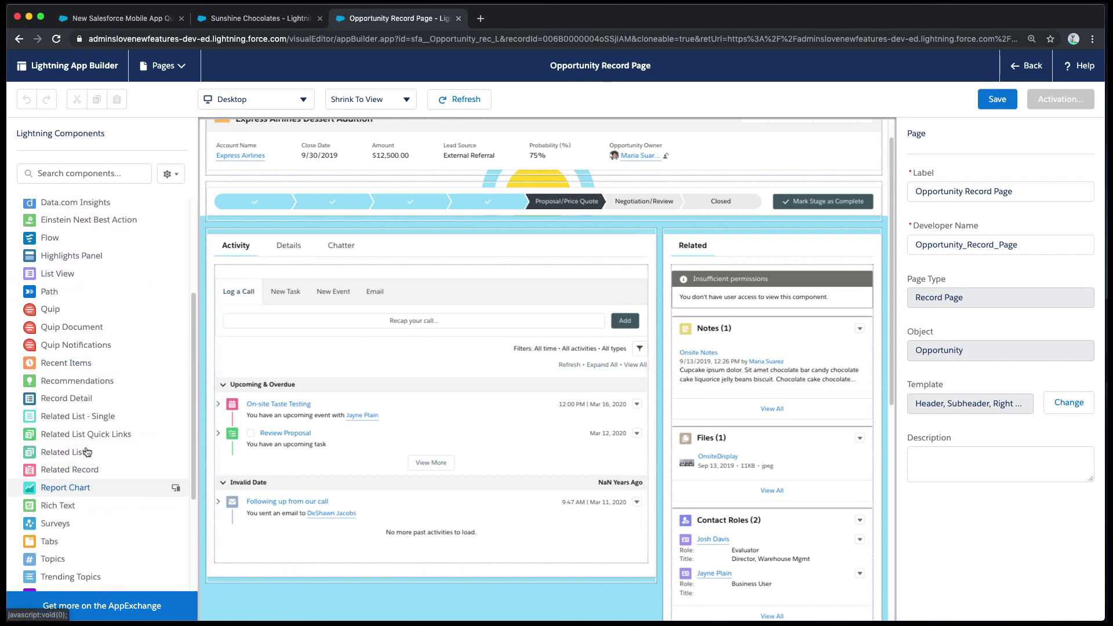
pyautogui.moveTo(73, 489); pyautogui.dragTo(756, 240)
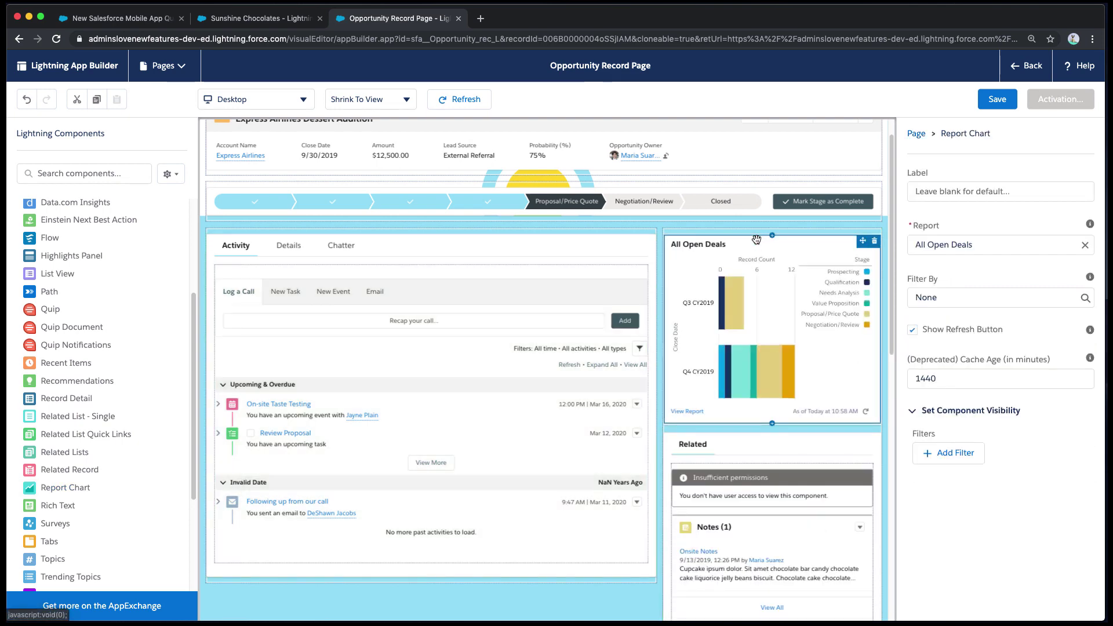
# Step: Set the chart's report to Opportunity Activity Report and filter it by Opportunity ID
pyautogui.click(1002, 239)
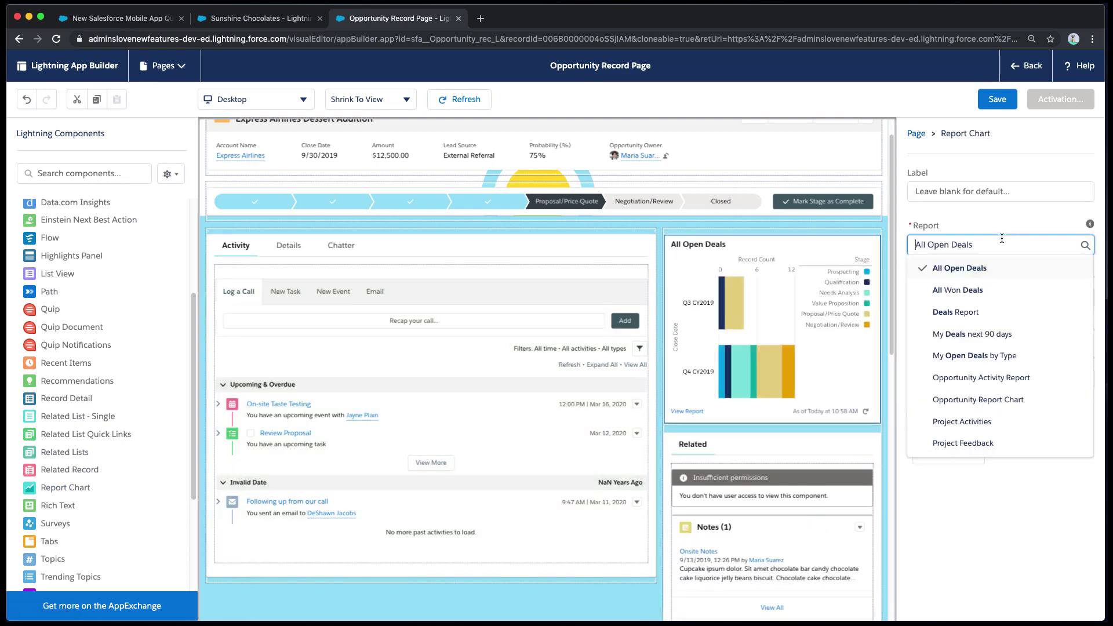
pyautogui.click(970, 378)
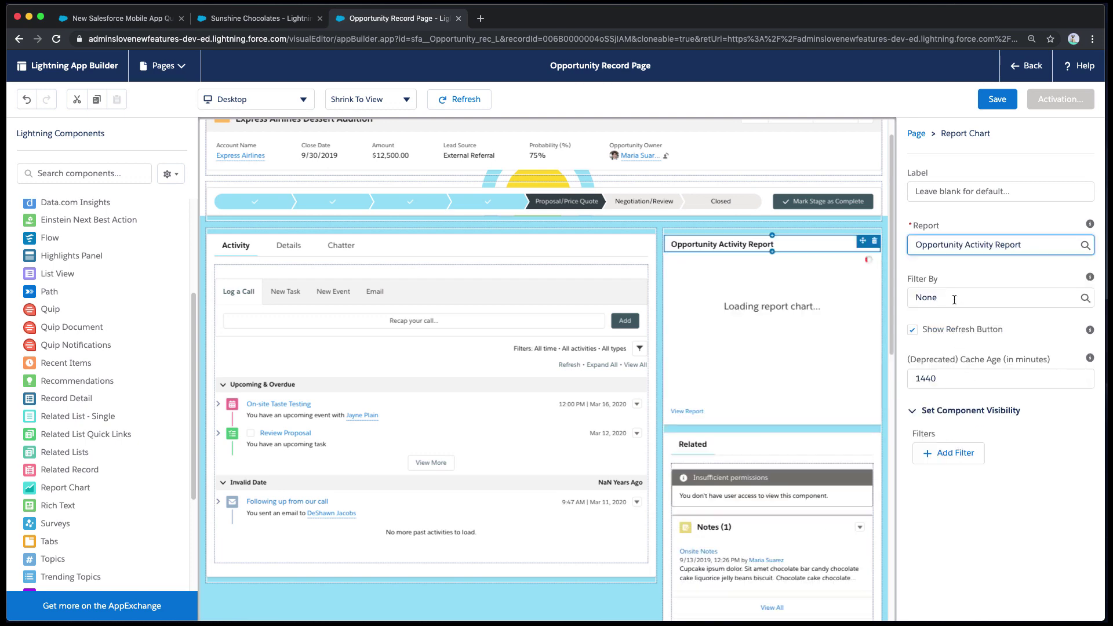
pyautogui.click(955, 305)
pyautogui.click(960, 342)
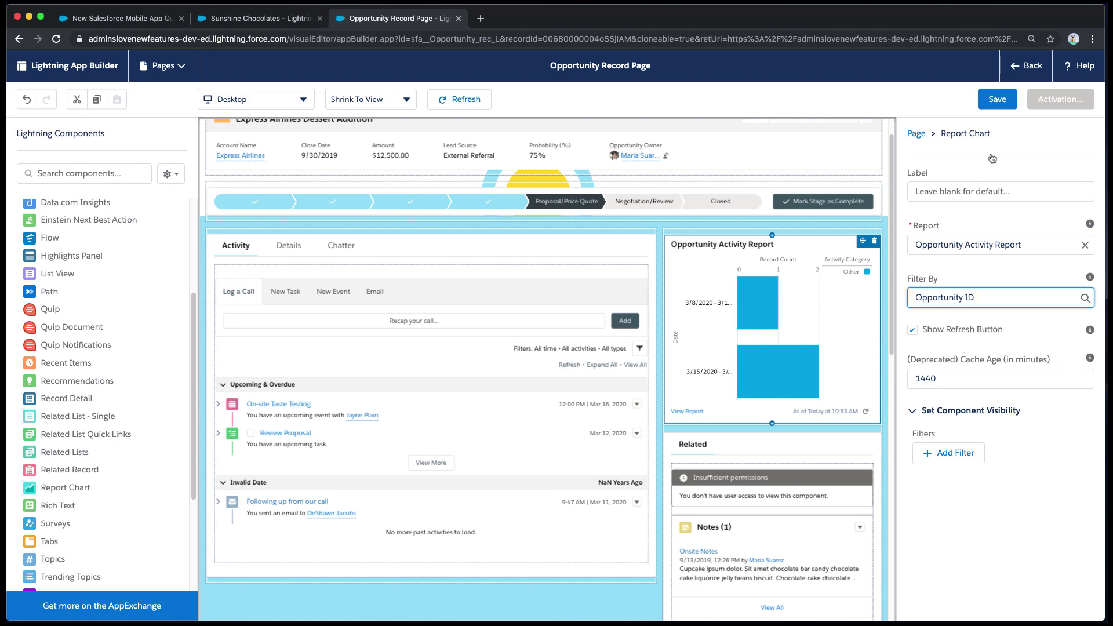
# Step: Save the page, activate it as the org default for Desktop and phone, and return to the opportunity record
pyautogui.click(997, 99)
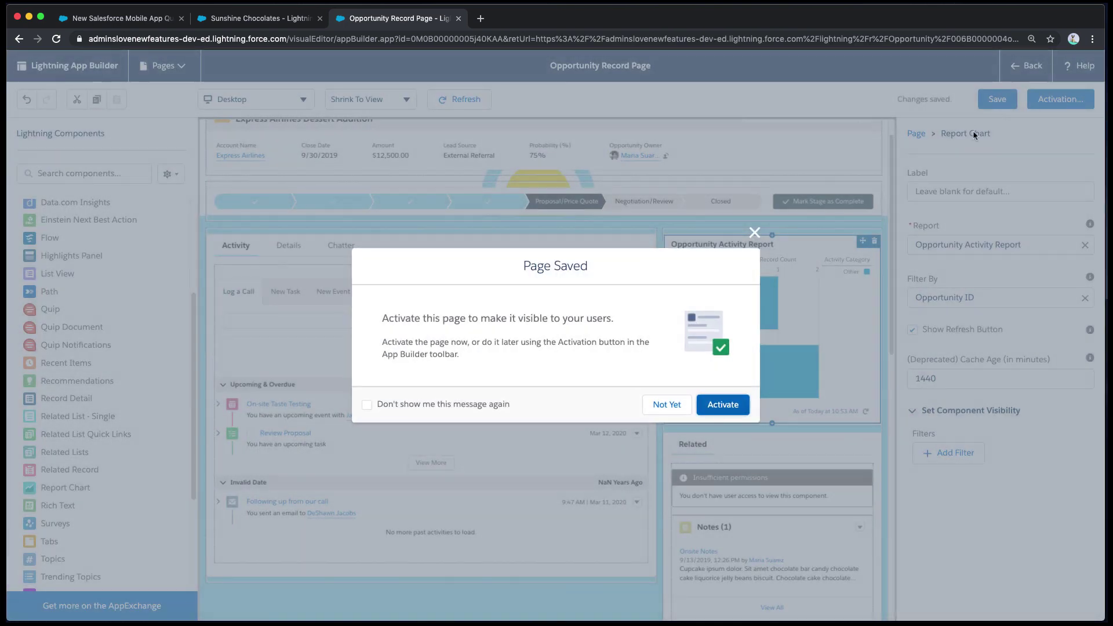
pyautogui.click(718, 405)
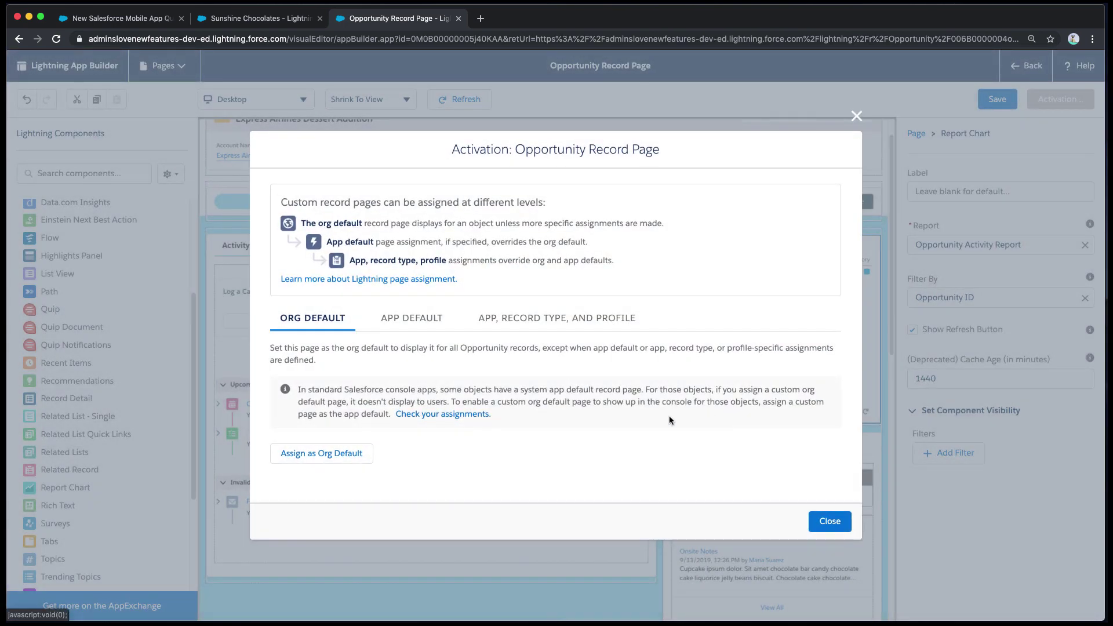
pyautogui.click(347, 456)
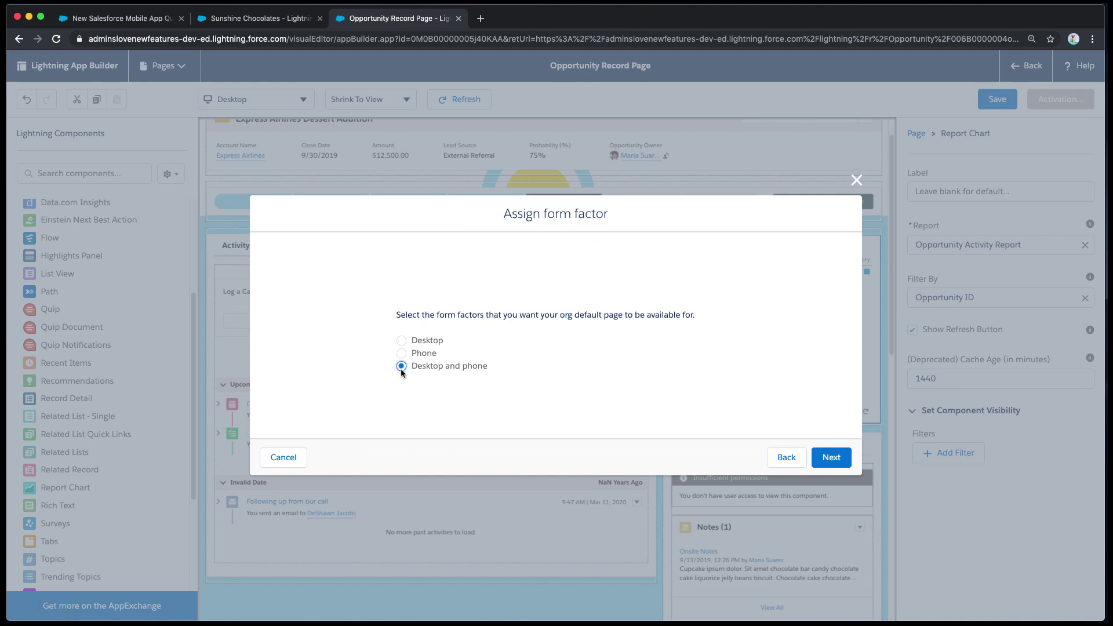
pyautogui.click(827, 459)
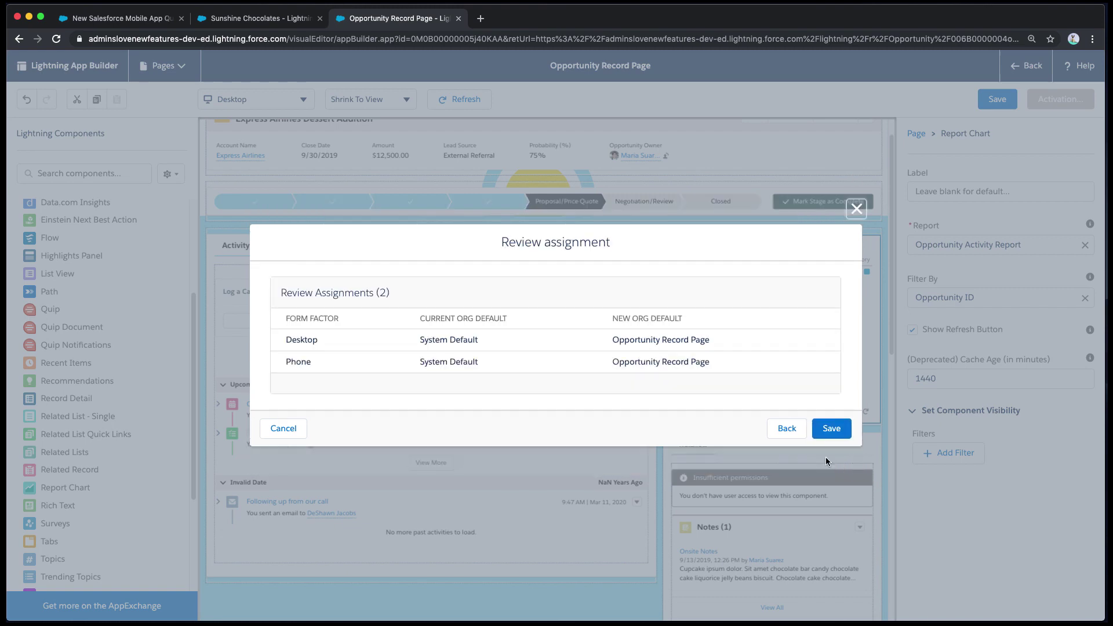
pyautogui.click(831, 429)
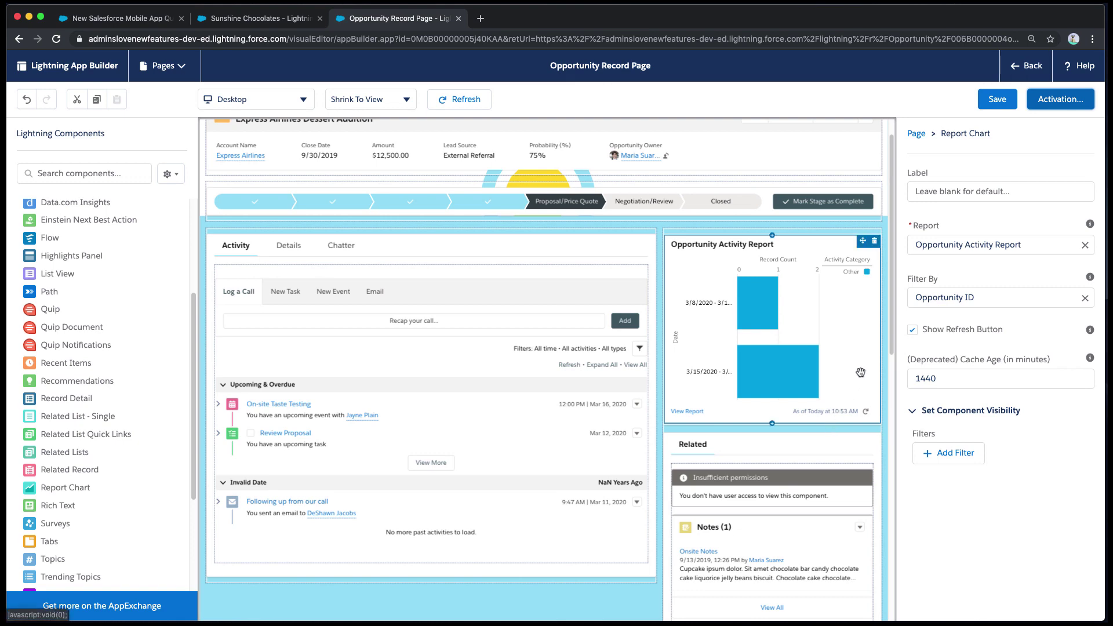
pyautogui.click(997, 99)
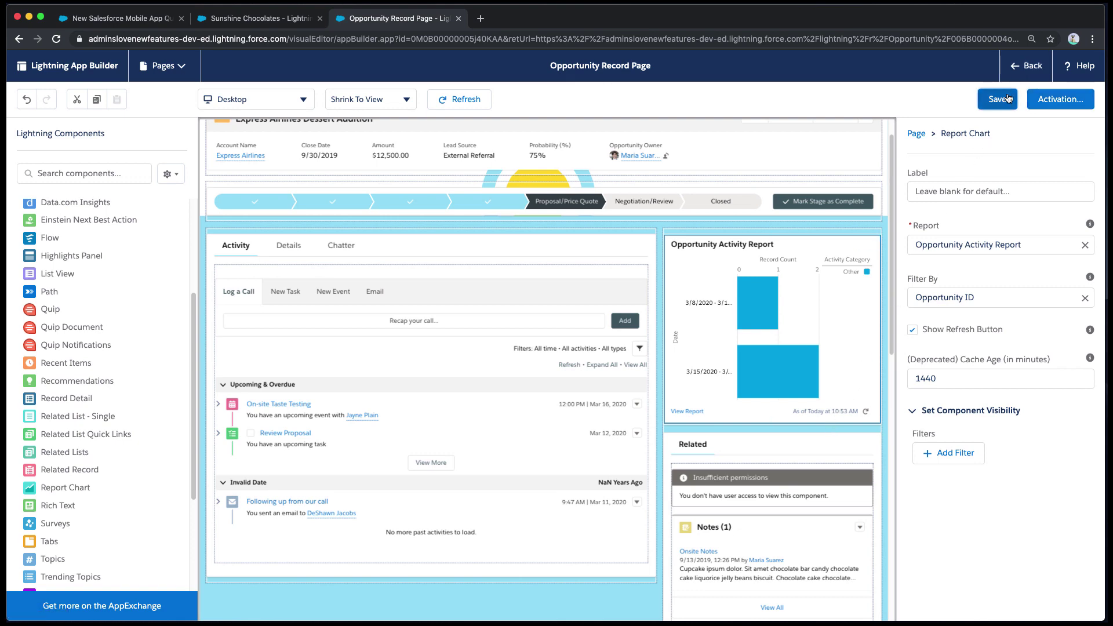
pyautogui.click(1028, 67)
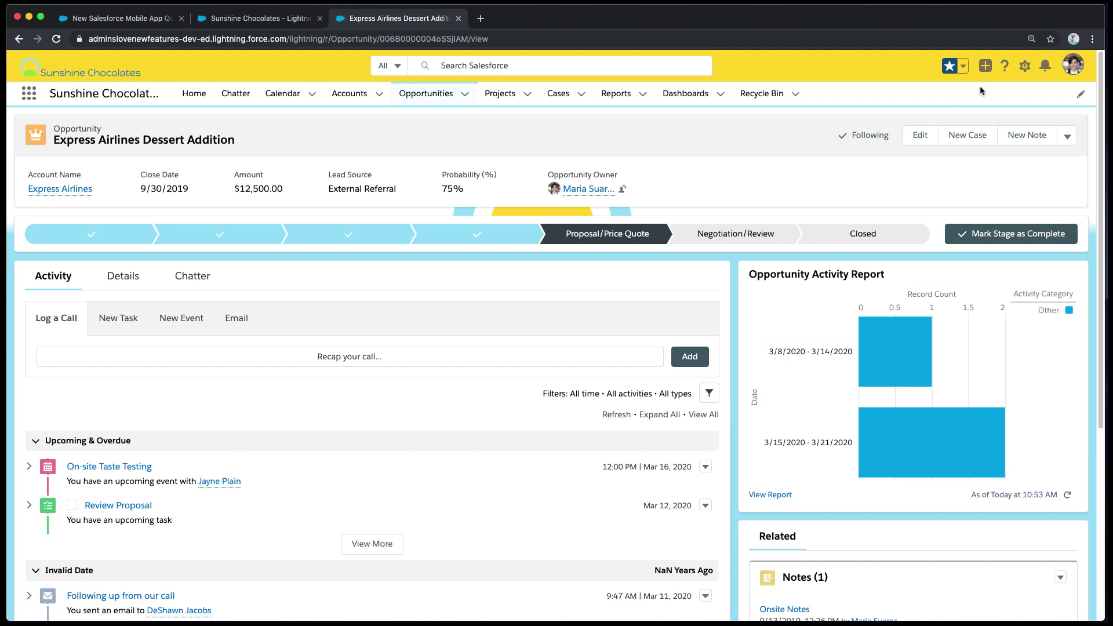
# Step: Open the opportunity's record page for editing and give its report chart a Device visibility filter with Form Factor equal to Phone
pyautogui.click(1025, 67)
pyautogui.click(982, 158)
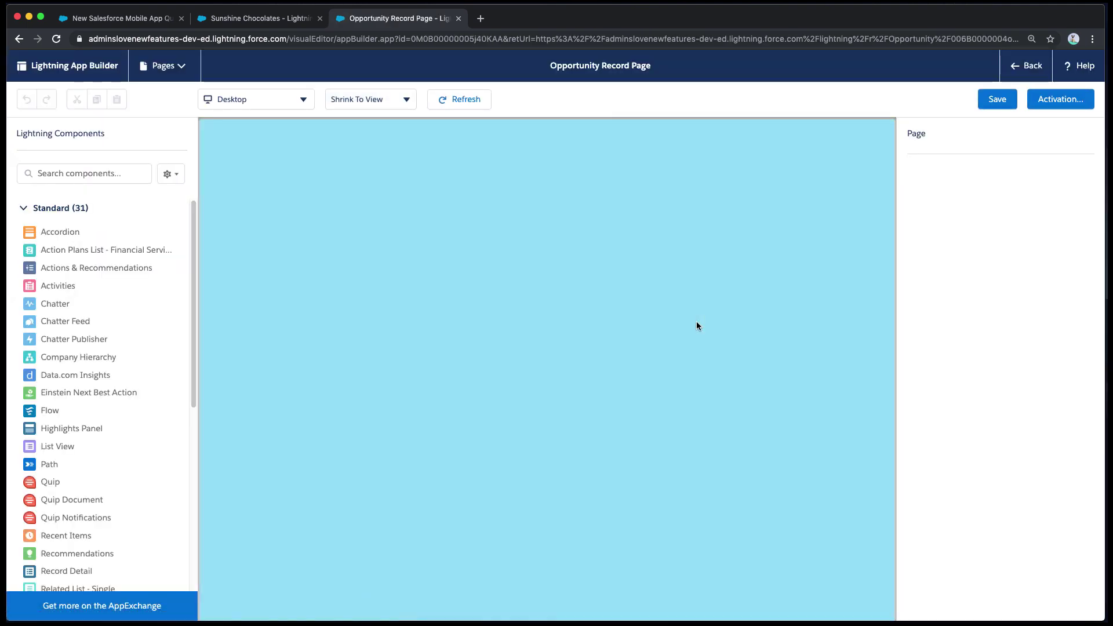
pyautogui.click(751, 352)
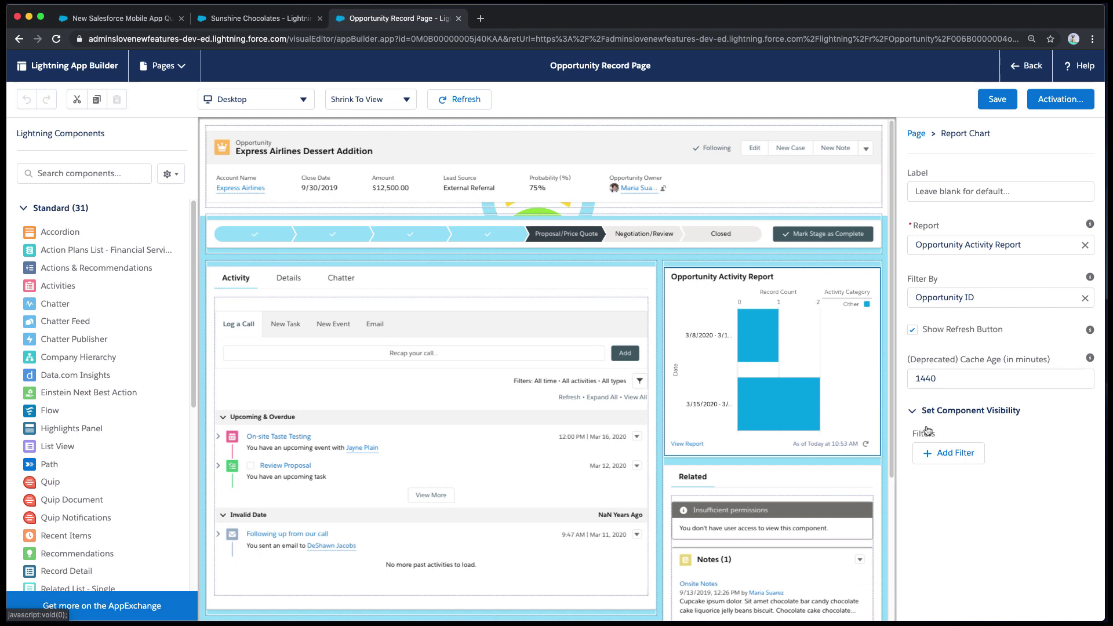
pyautogui.click(957, 453)
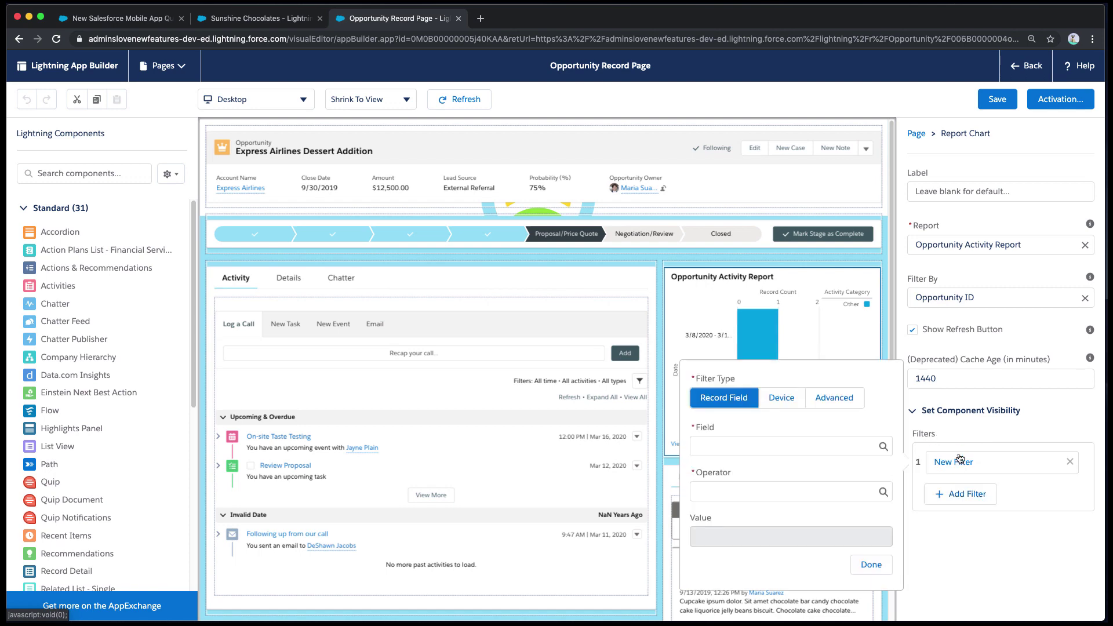
pyautogui.click(788, 405)
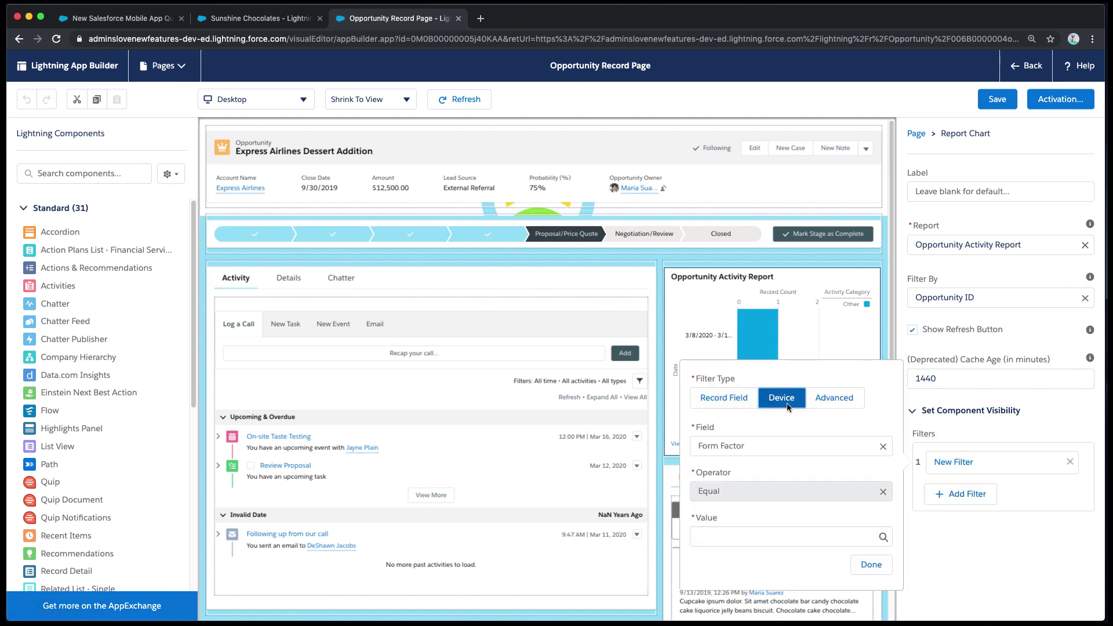
pyautogui.click(793, 527)
pyautogui.click(752, 586)
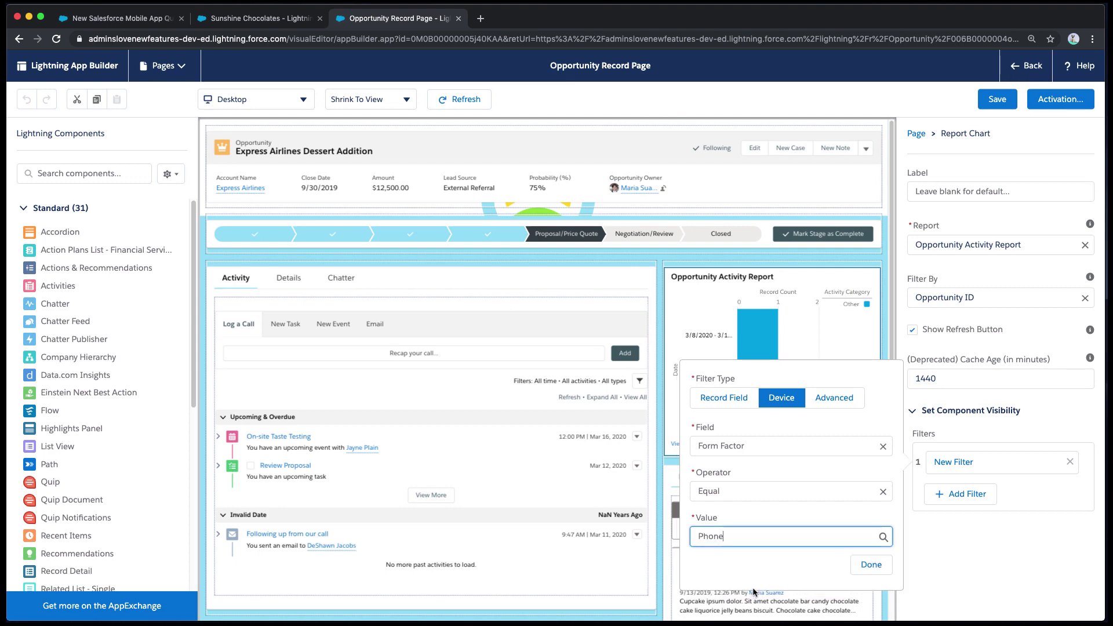
pyautogui.click(872, 565)
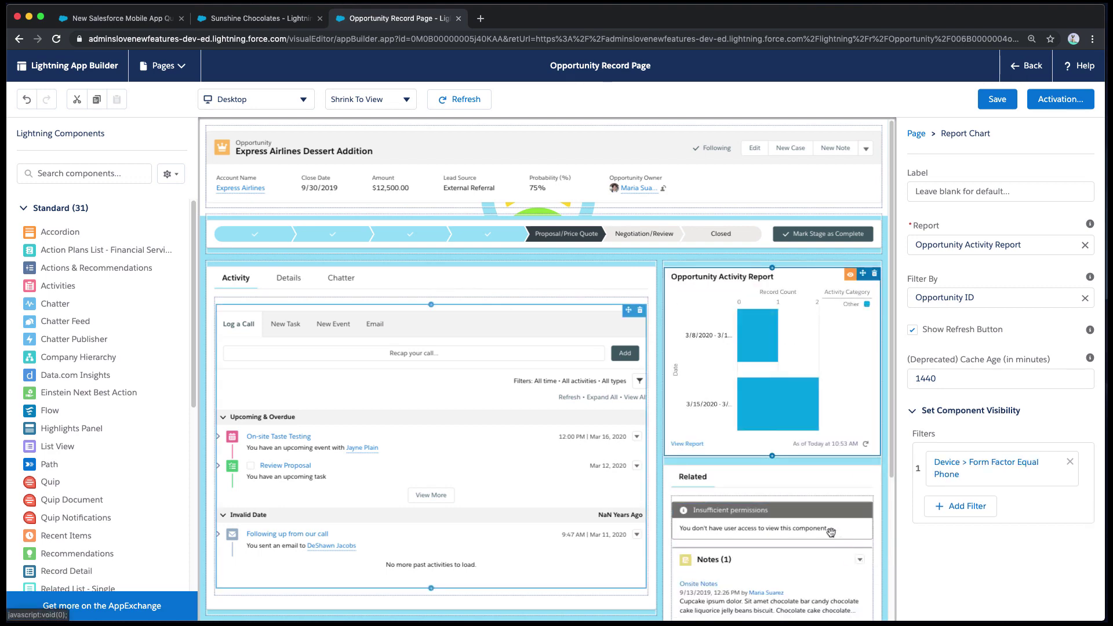
# Step: Switch the page preview to Phone and move the Opportunity Activity Report chart directly above the Activity, Details and Chatter tabs
pyautogui.click(285, 100)
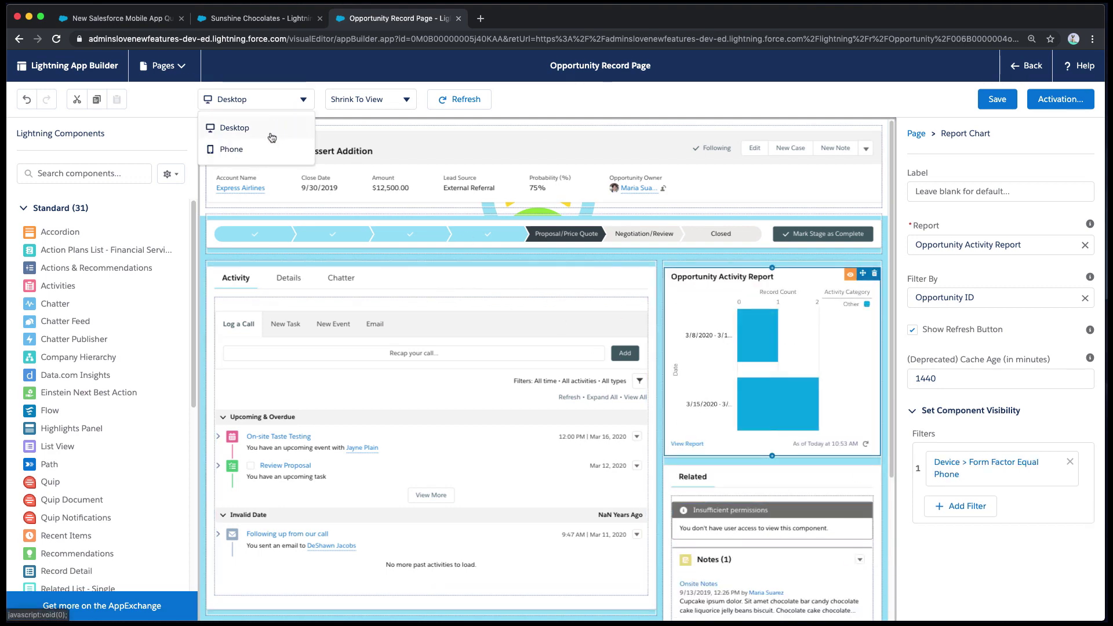
pyautogui.click(264, 149)
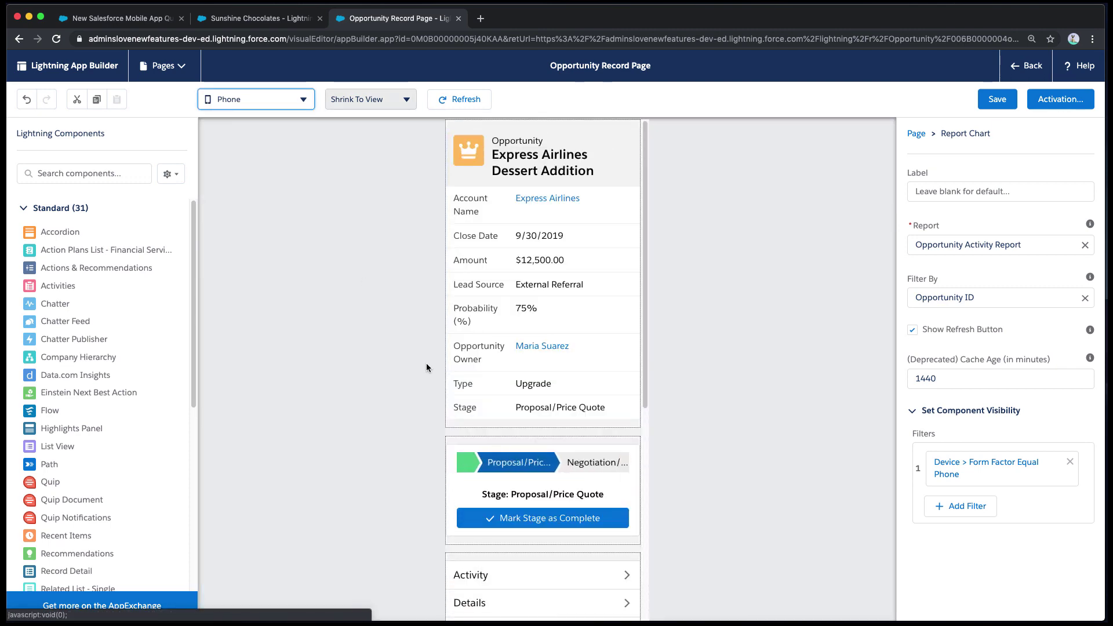
pyautogui.scroll(-4, 544, 425)
pyautogui.scroll(-3, 544, 426)
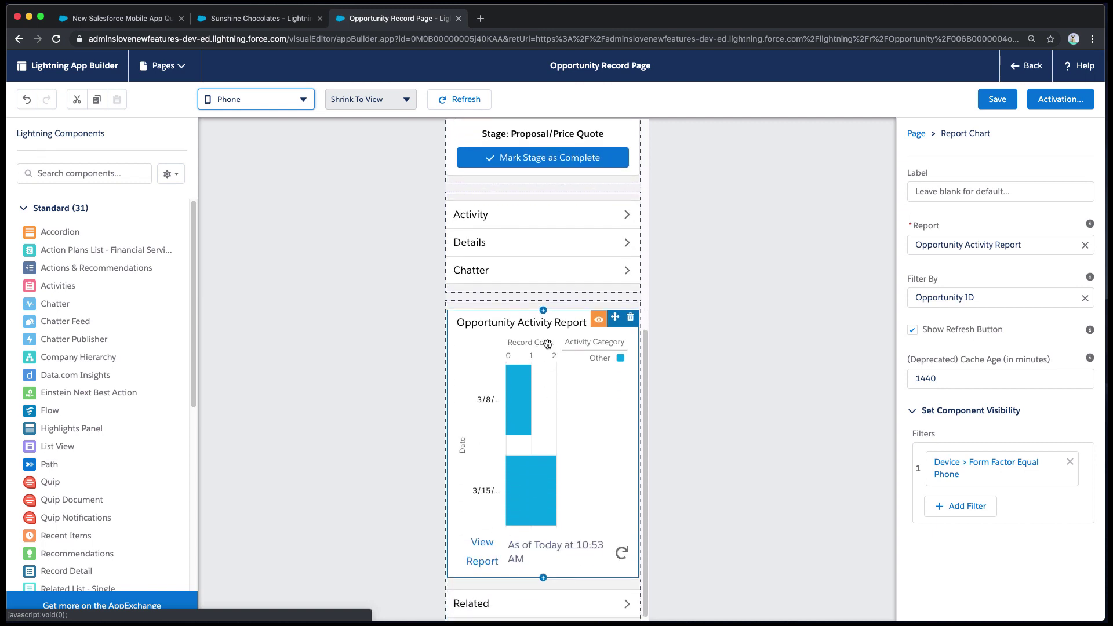
pyautogui.scroll(2, 547, 344)
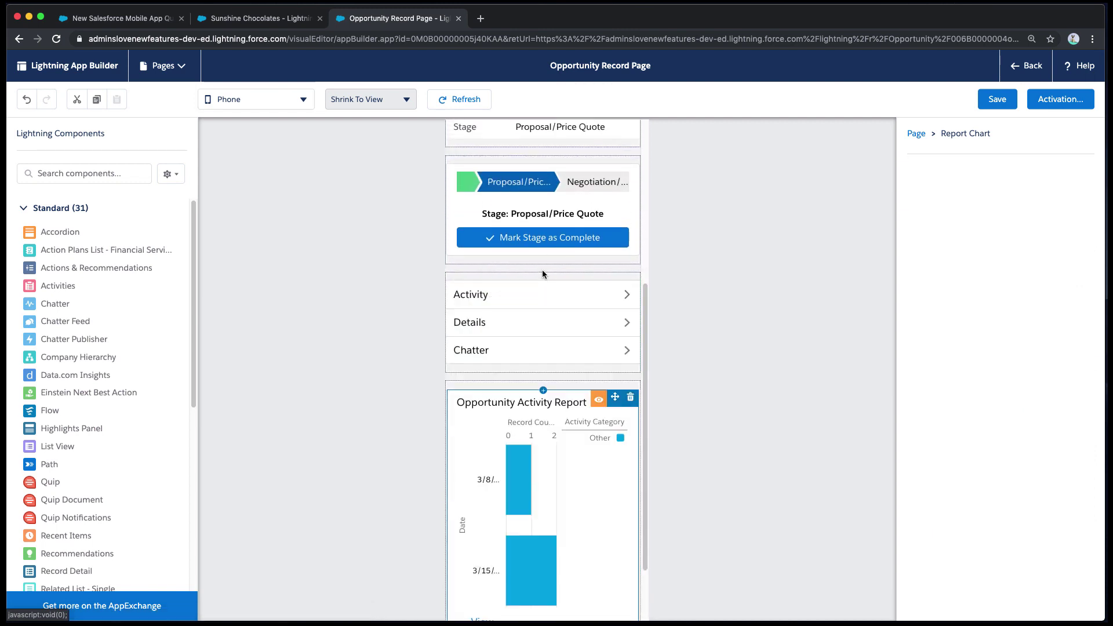
pyautogui.moveTo(566, 457); pyautogui.dragTo(554, 281)
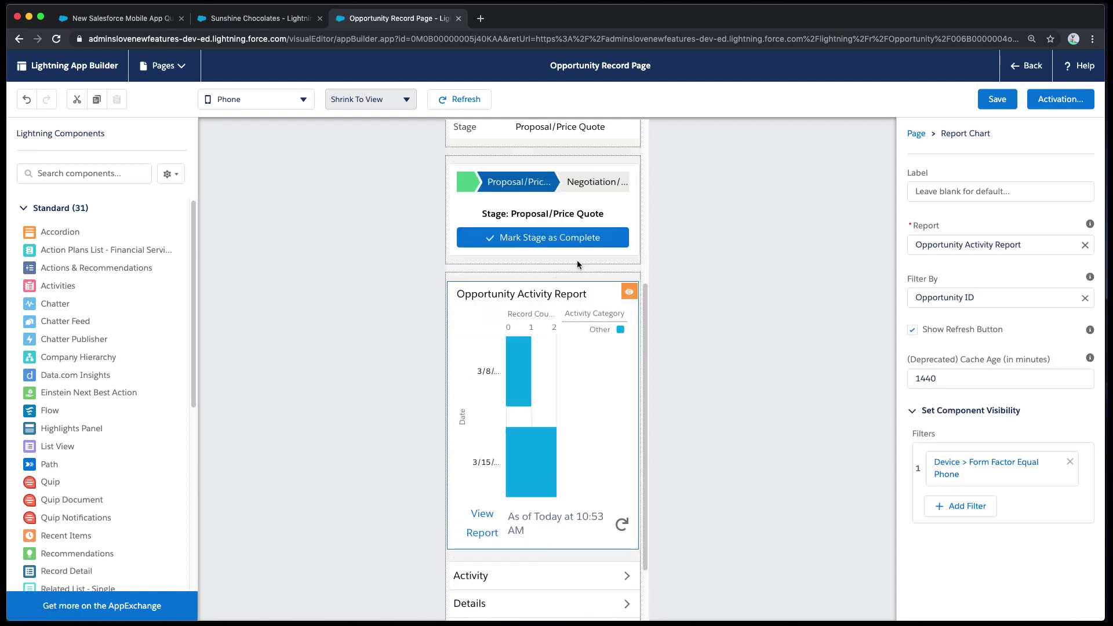
# Step: Save the record page changes and return to the opportunity record
pyautogui.scroll(3, 588, 251)
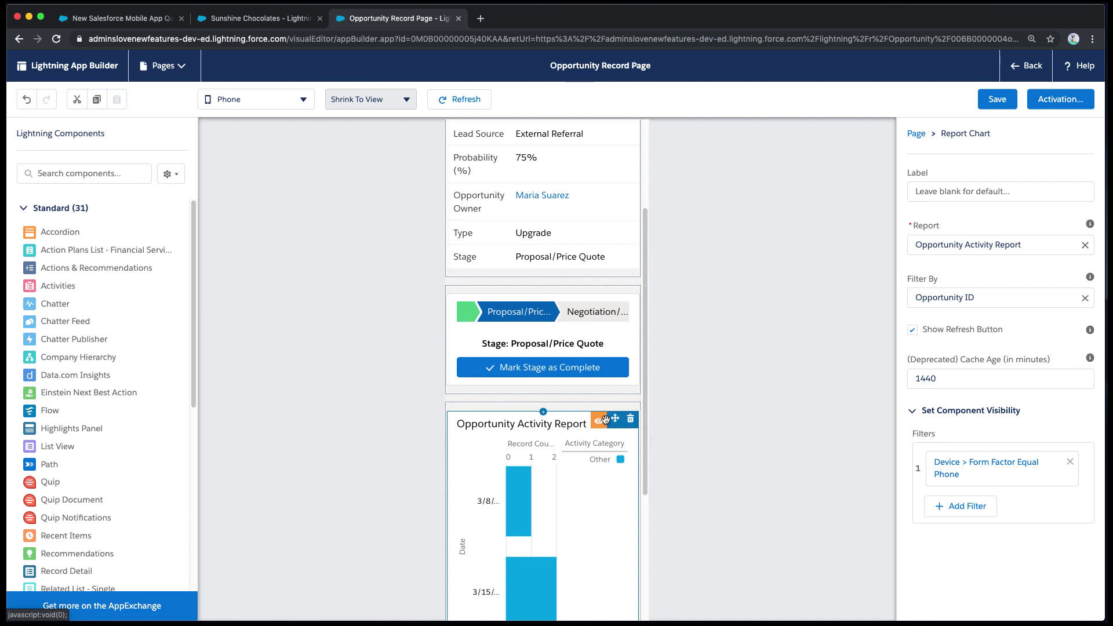
pyautogui.scroll(3, 604, 418)
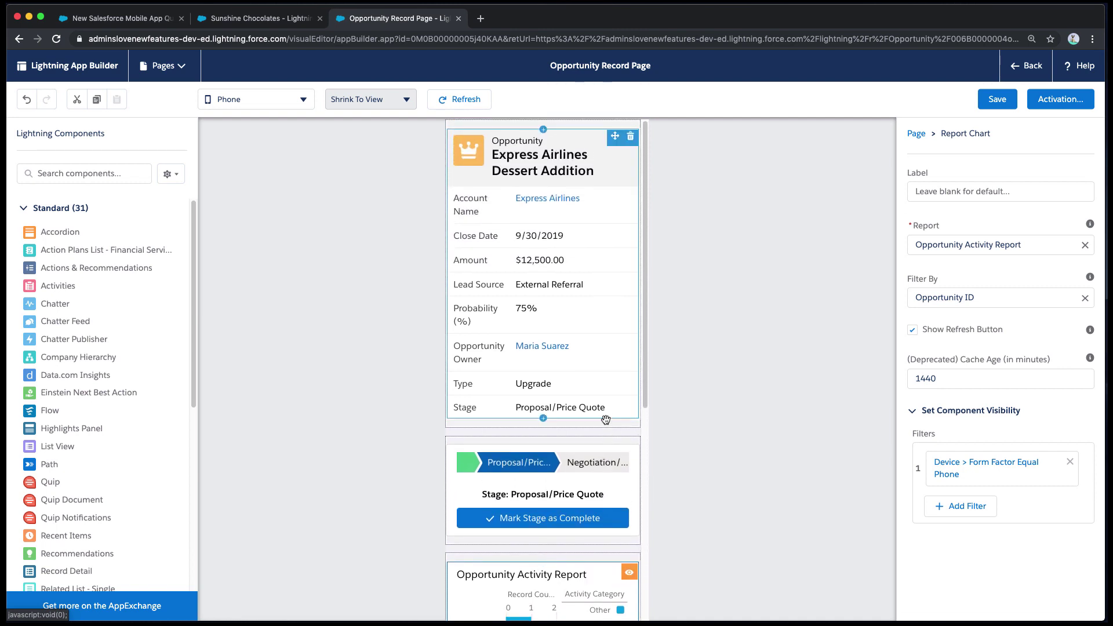
pyautogui.click(997, 100)
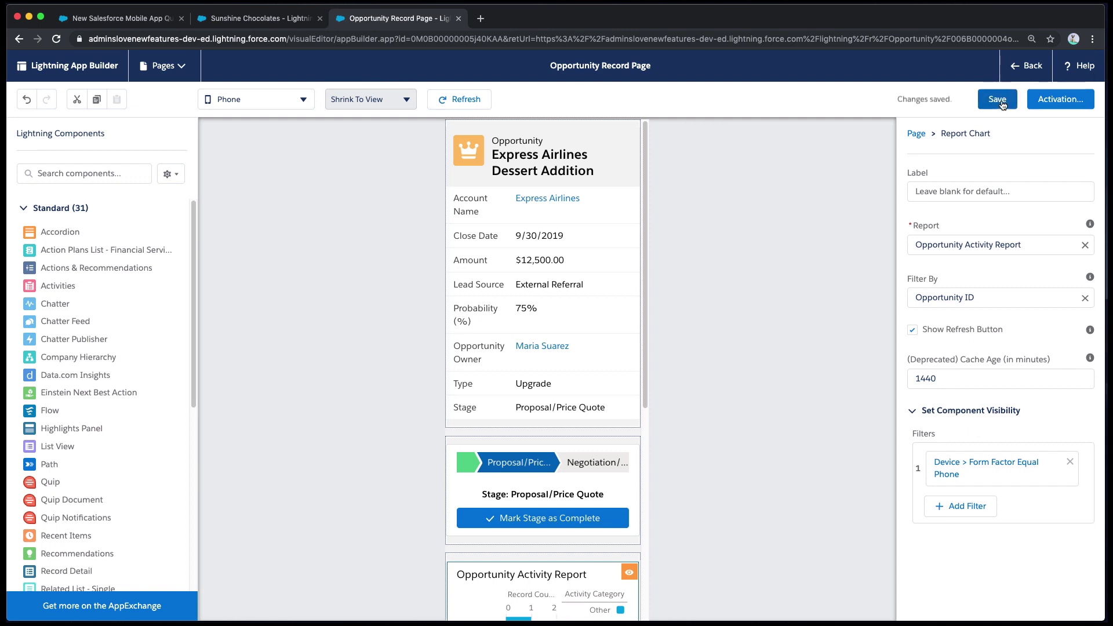
pyautogui.click(1028, 65)
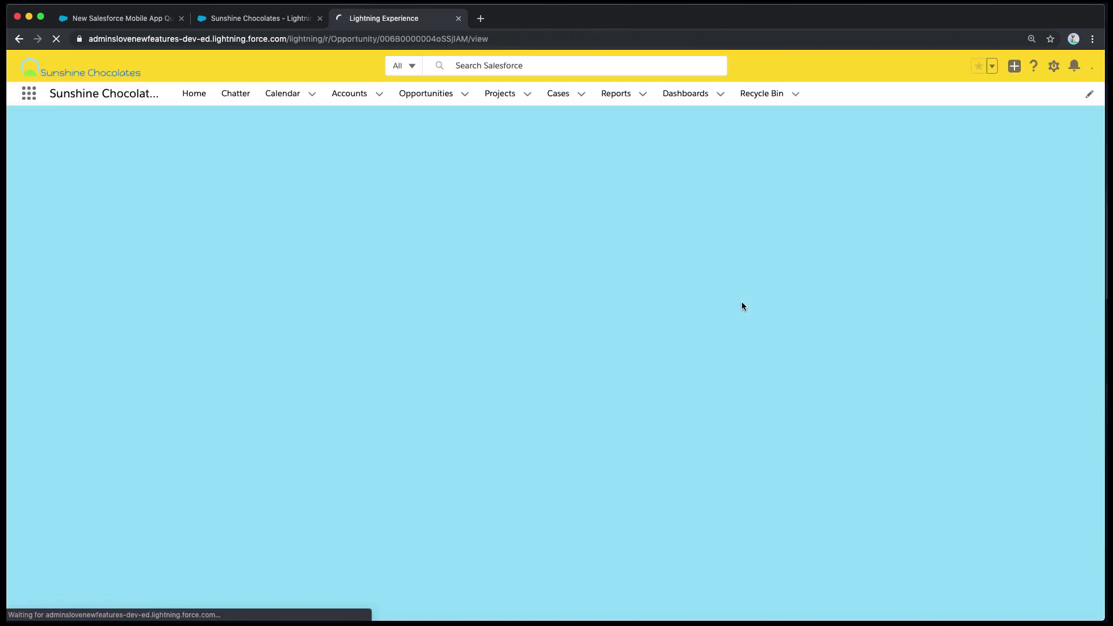